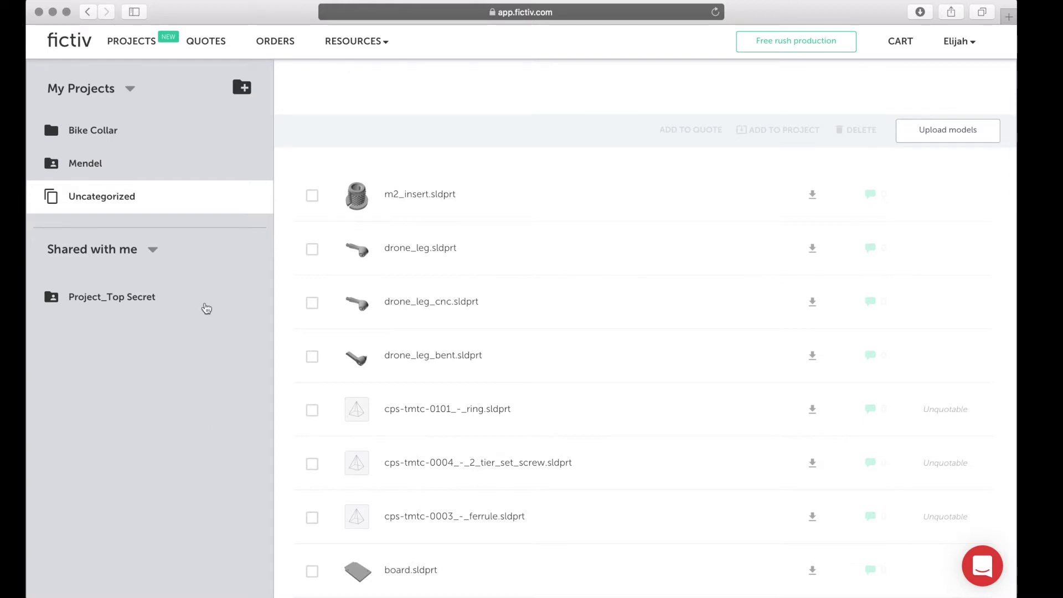
- Create a project named Drone from My Projects, then select all the part files
{"action": "left_click", "coordinate": [239, 91]}
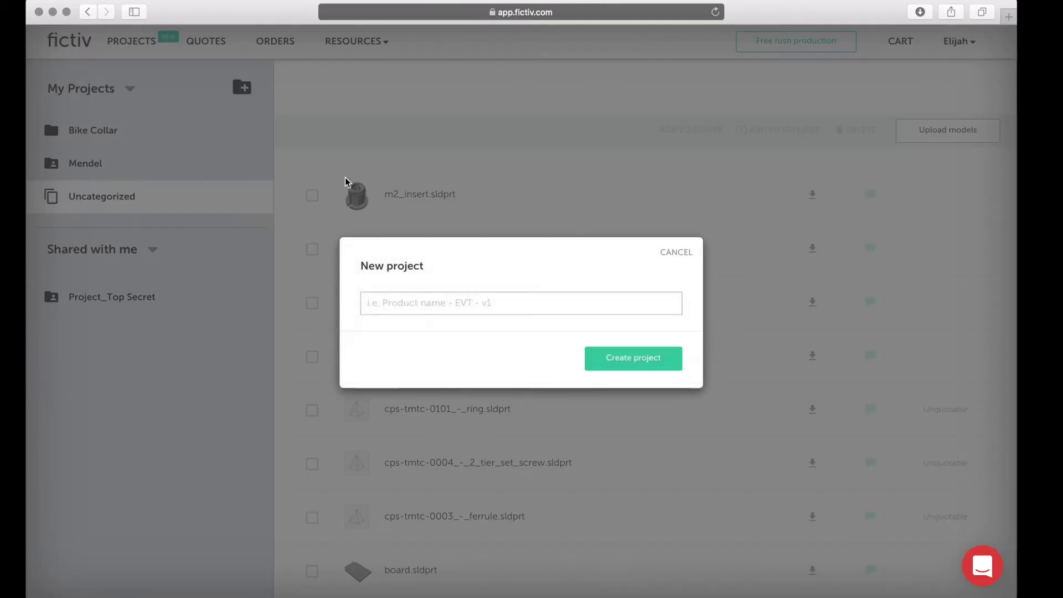
{"action": "left_click", "coordinate": [413, 301]}
{"action": "type", "text": "Drone"}
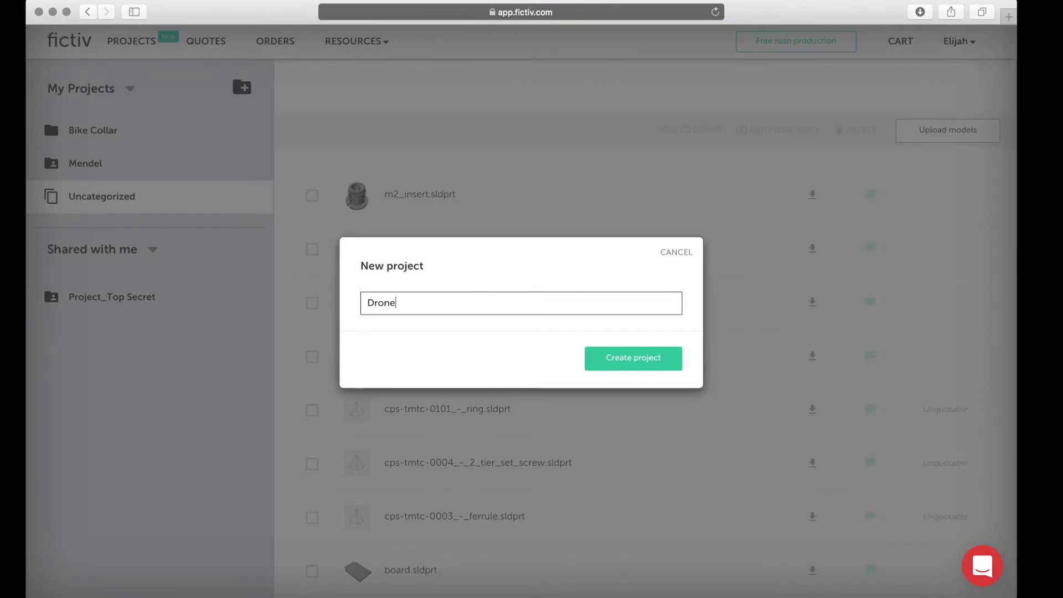
{"action": "left_click", "coordinate": [660, 368]}
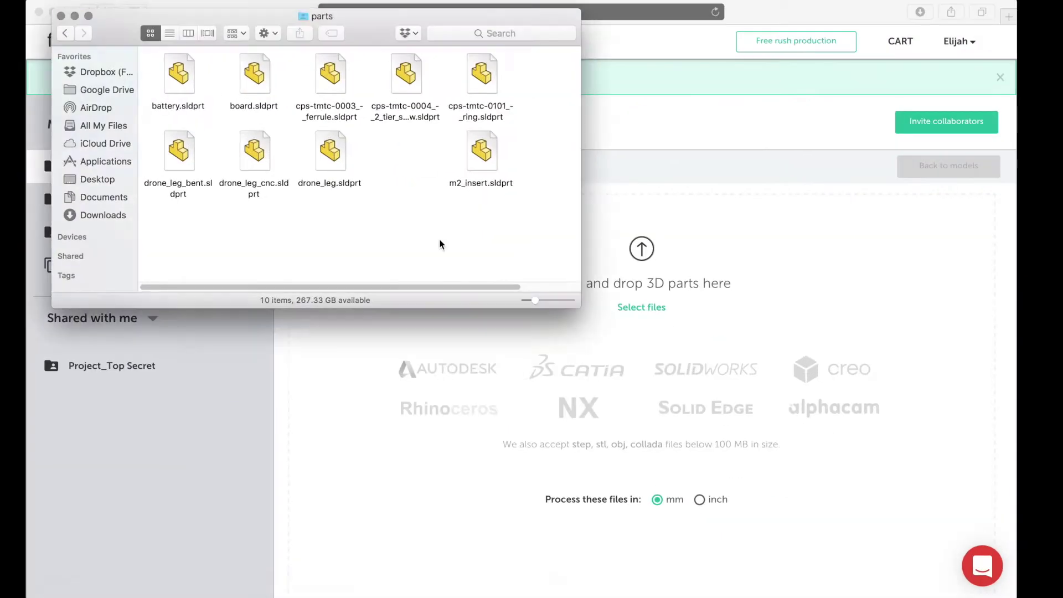
{"action": "key", "text": "super+a"}
- Upload the nine drone part files into the Drone project's drop zone
{"action": "left_click_drag", "start_coordinate": [176, 82], "coordinate": [583, 376]}
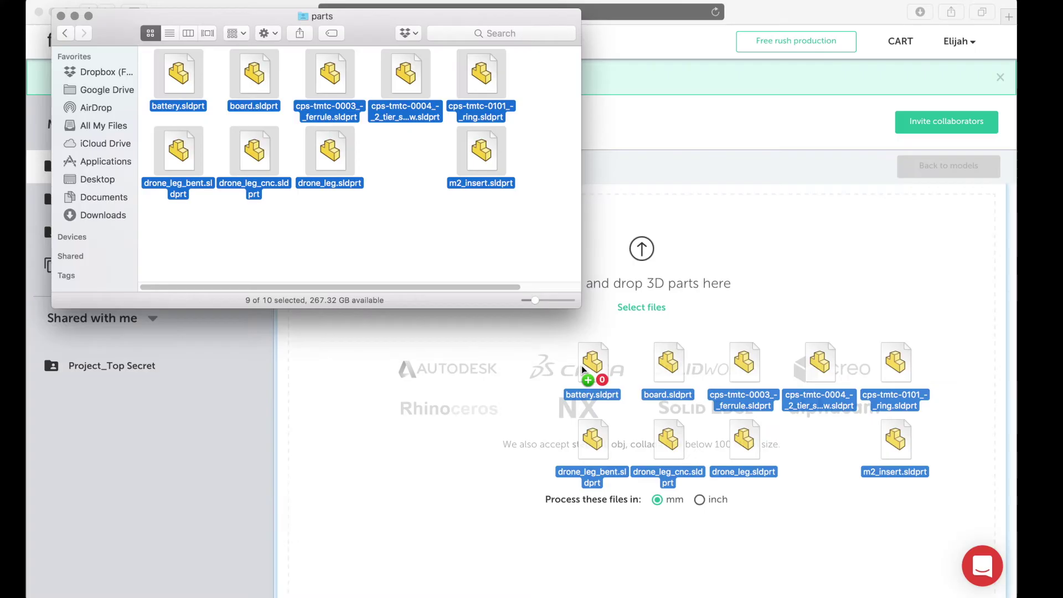
{"action": "left_click_drag", "start_coordinate": [581, 365], "coordinate": [581, 366]}
{"action": "left_click", "coordinate": [582, 366]}
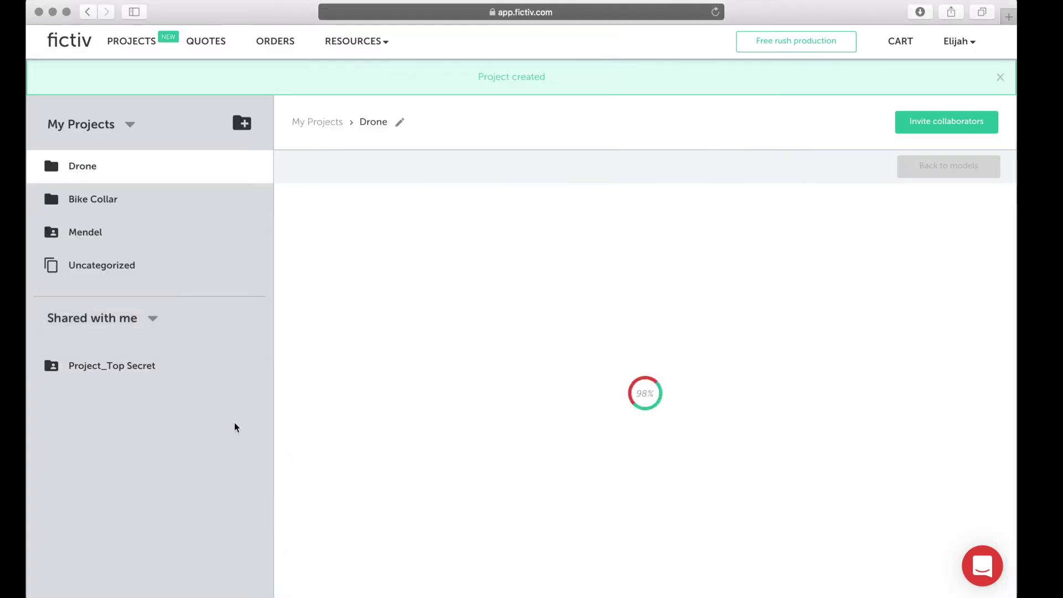
- Invite a collaborator by email and open Drone from the Fictiv invite in Gmail
{"action": "left_click", "coordinate": [915, 93]}
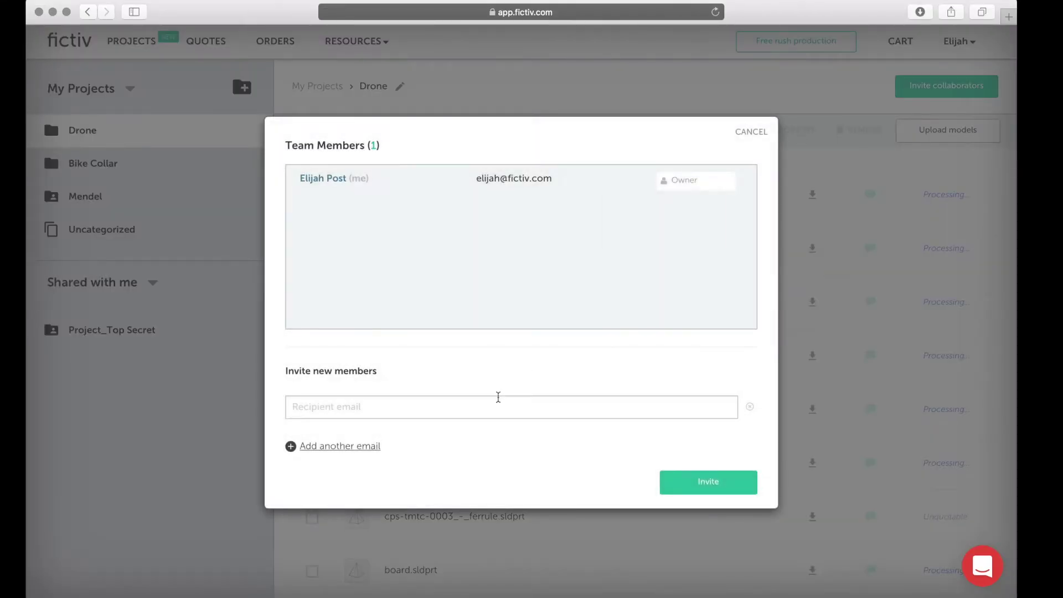
{"action": "left_click", "coordinate": [498, 404]}
{"action": "type", "text": "finbarr"}
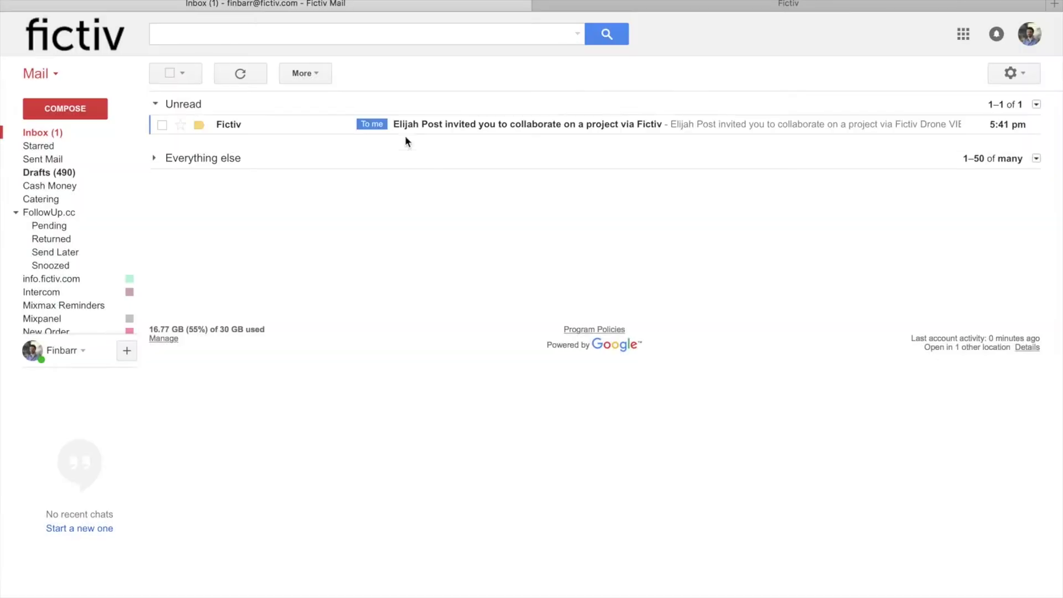
{"action": "left_click", "coordinate": [440, 125]}
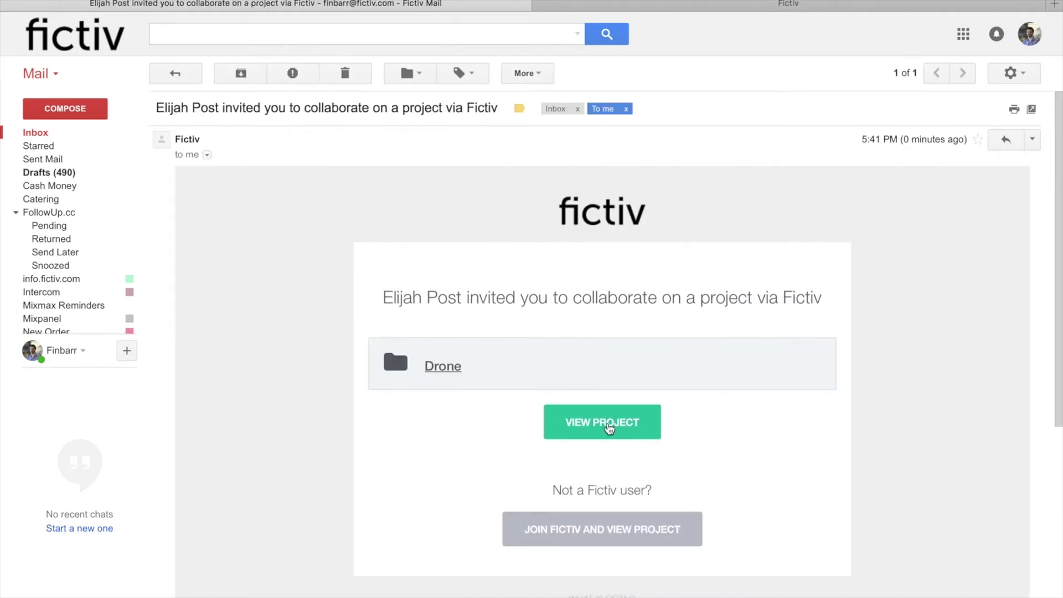
{"action": "left_click", "coordinate": [607, 427]}
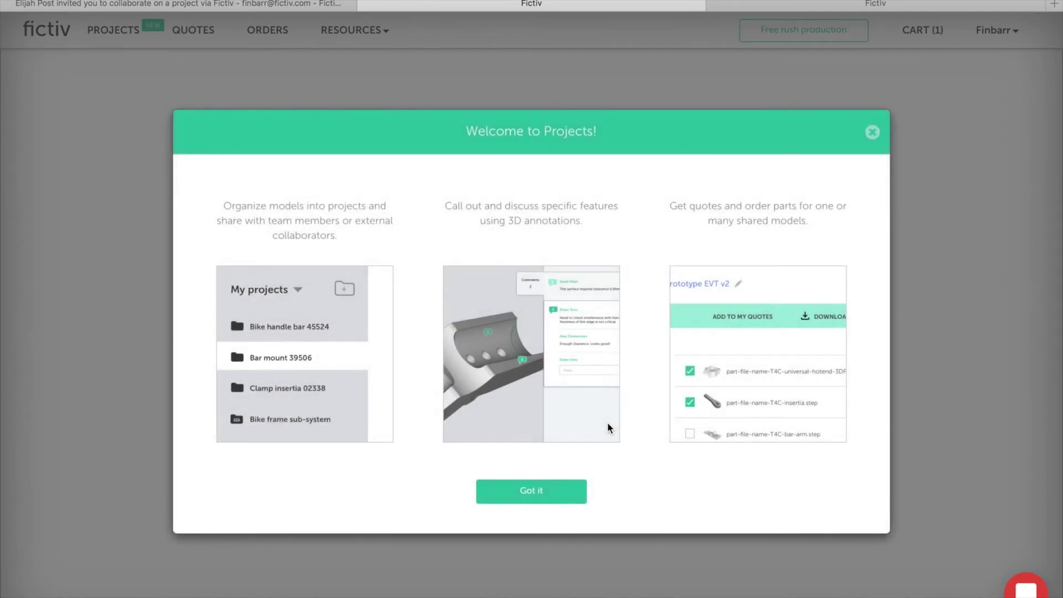
- Open drone_leg_cnc.sldprt and post a curvature question on its curved face
{"action": "left_click", "coordinate": [578, 492]}
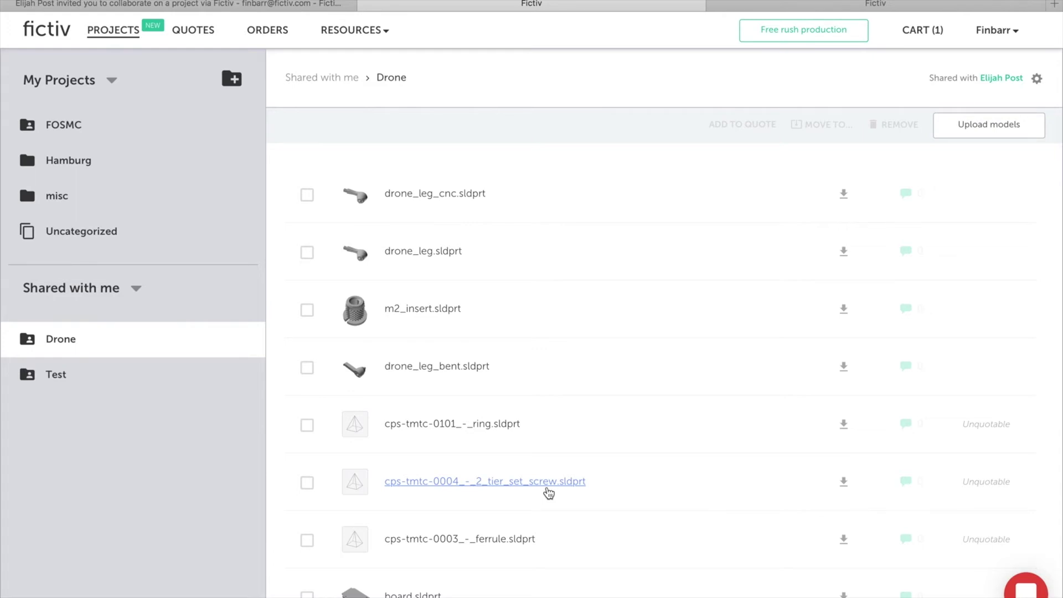
{"action": "left_click", "coordinate": [417, 197]}
{"action": "left_click", "coordinate": [467, 351]}
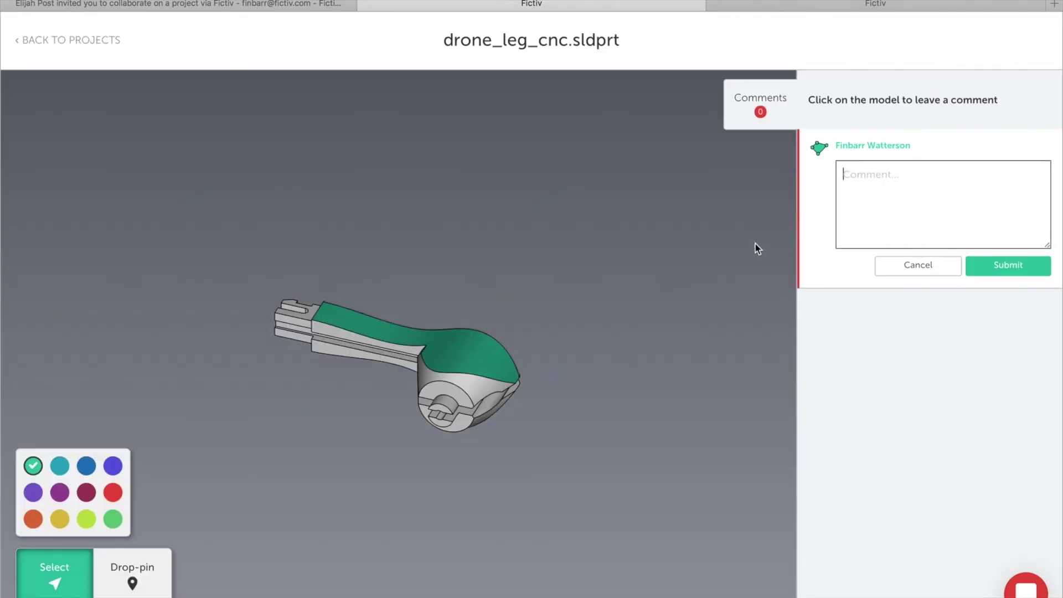
{"action": "type", "text": "Is the"}
{"action": "key", "text": "BackSpace"}
{"action": "type", "text": "is the corre"}
{"action": "type", "text": "ct curvature?"}
{"action": "left_click", "coordinate": [1009, 266]}
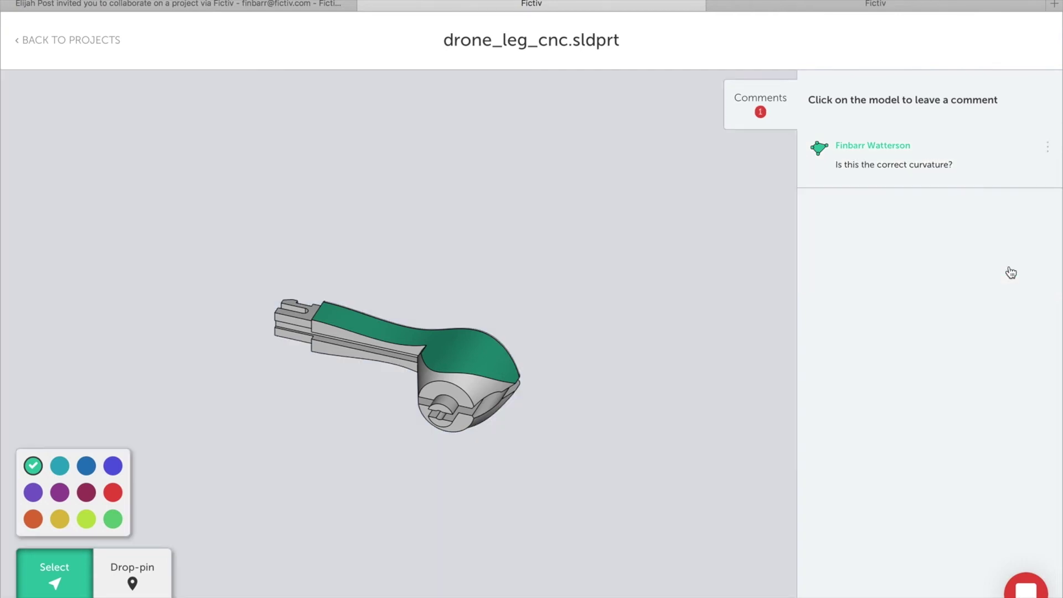
- Pin a mating comment on the left end of drone_leg_cnc
{"action": "left_click", "coordinate": [150, 573]}
{"action": "left_click", "coordinate": [288, 318]}
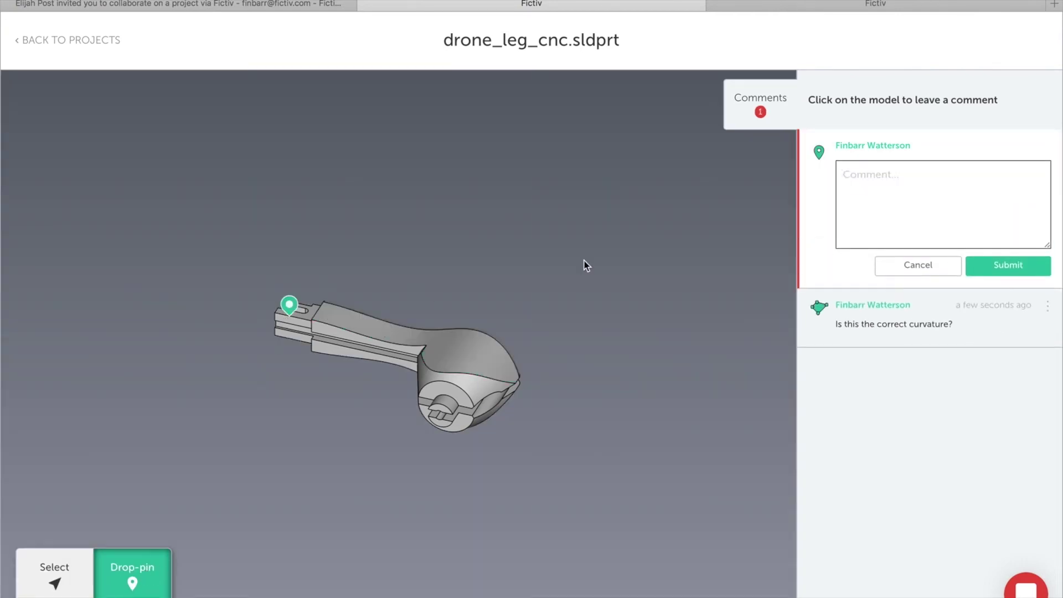
{"action": "left_click", "coordinate": [882, 206]}
{"action": "type", "text": "This will mate with the main body"}
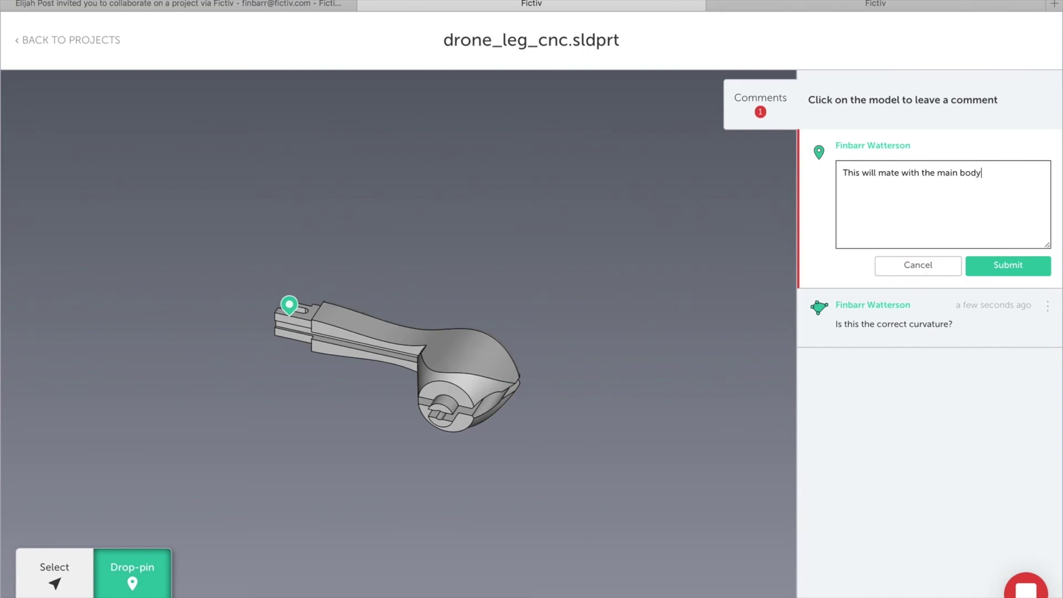
{"action": "type", "text": "double checked with our des"}
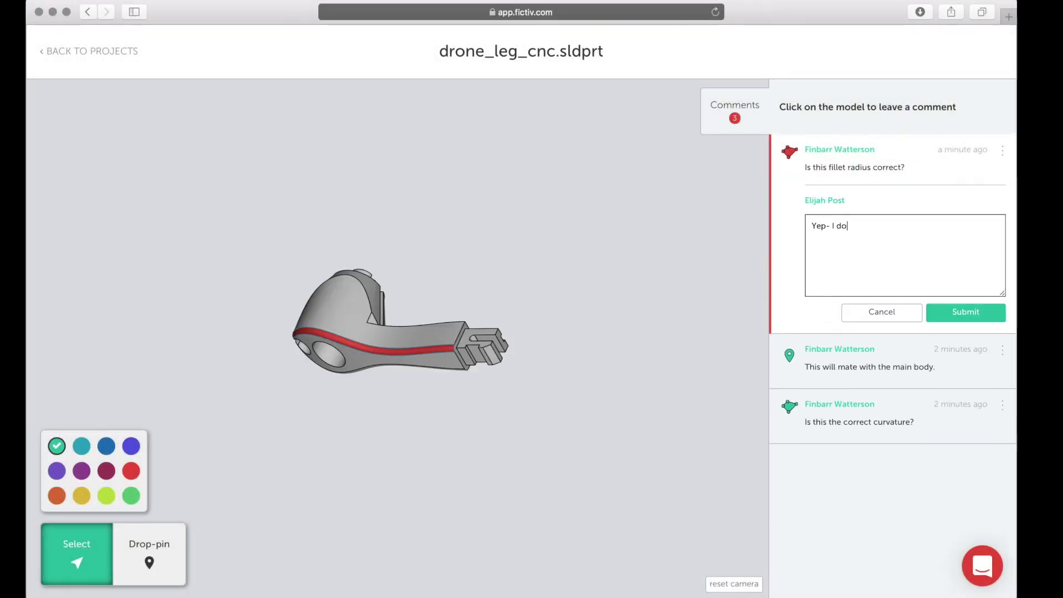
- Edit the uncertain reply to read "Yep- that's confirmed!"
{"action": "left_click", "coordinate": [1003, 366]}
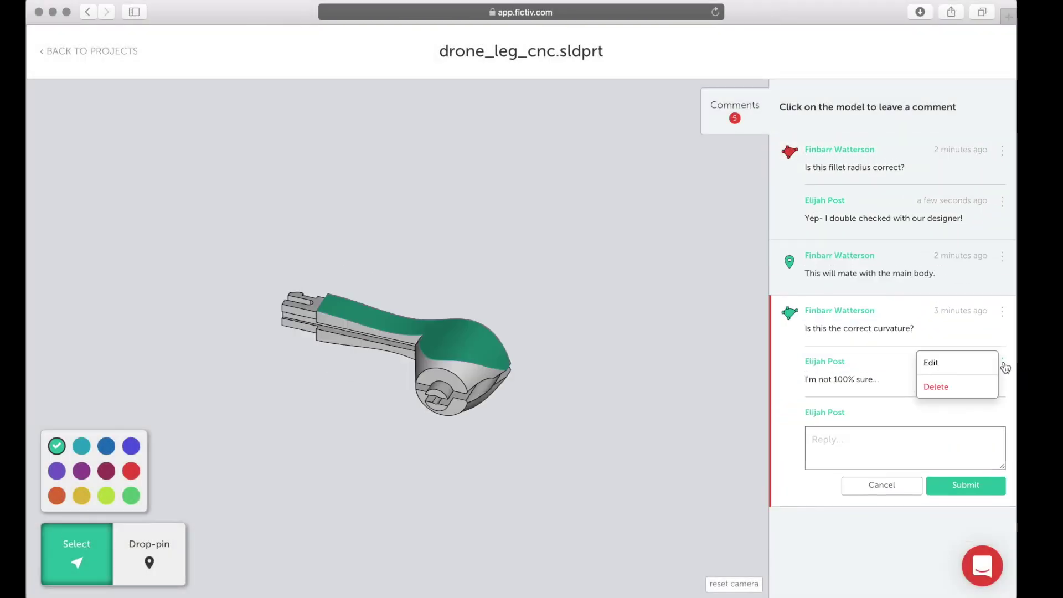
{"action": "left_click", "coordinate": [977, 363]}
{"action": "key", "text": "ctrl+a"}
{"action": "type", "text": "Yep- that's confirmed!"}
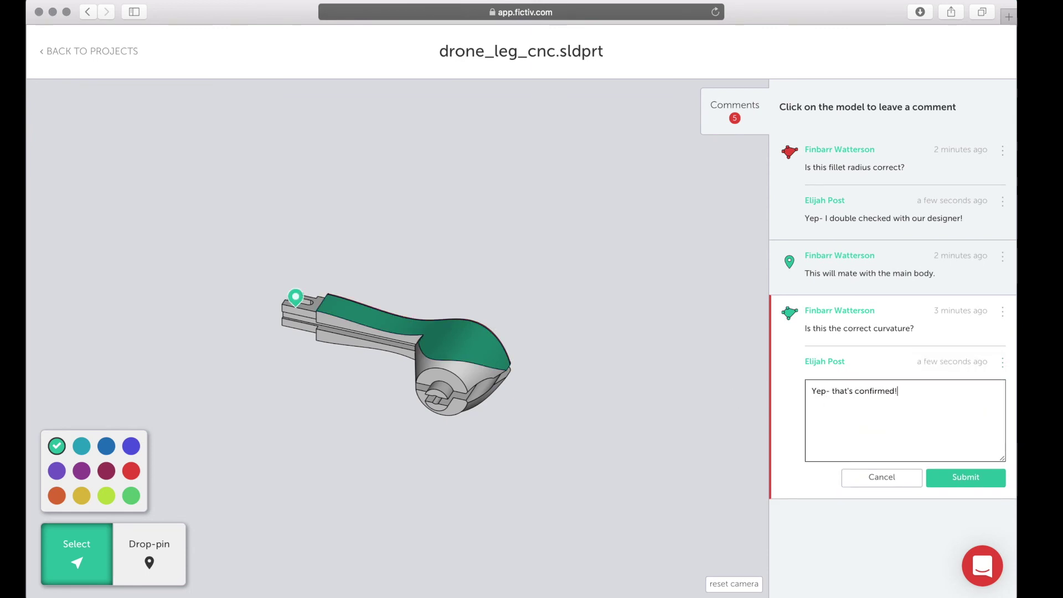
{"action": "left_click", "coordinate": [965, 477]}
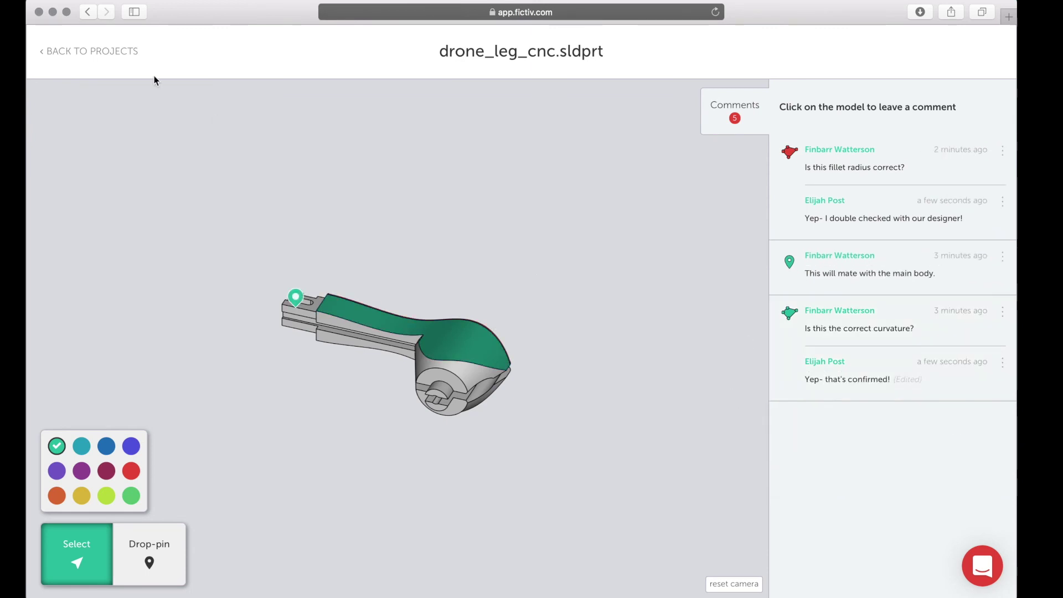
- From the Drone file list, add drone_leg_cnc and m2_insert to quote, then open Quotes
{"action": "left_click", "coordinate": [63, 52]}
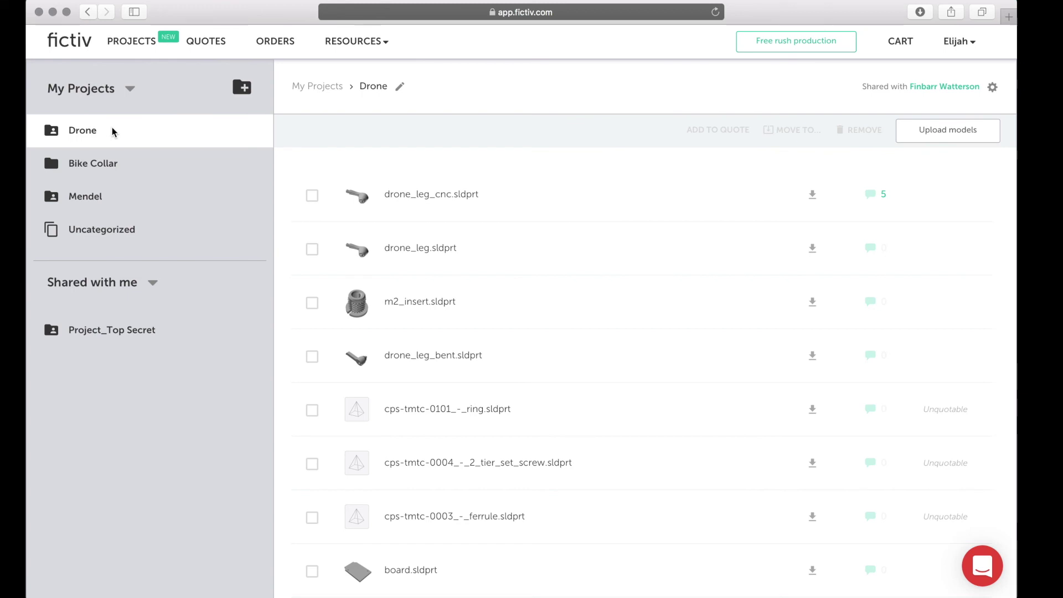
{"action": "left_click", "coordinate": [314, 197]}
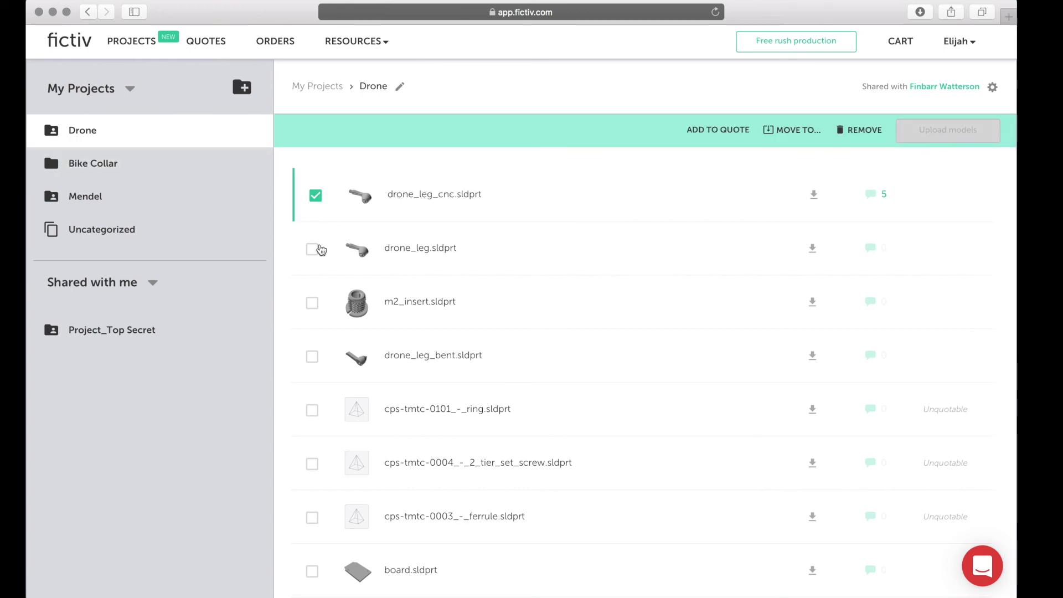
{"action": "left_click", "coordinate": [313, 303]}
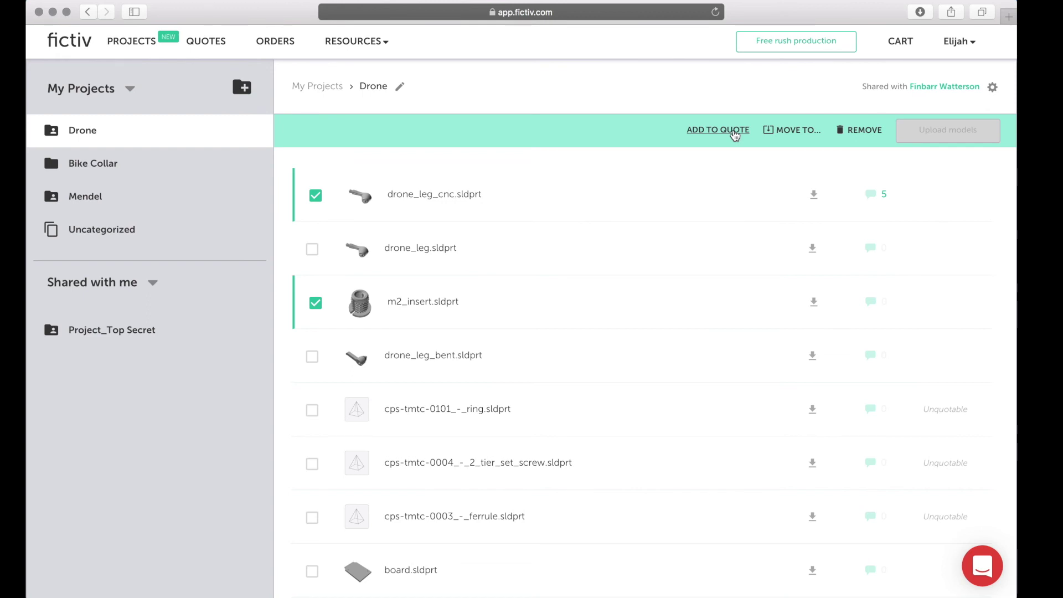
{"action": "left_click", "coordinate": [734, 134]}
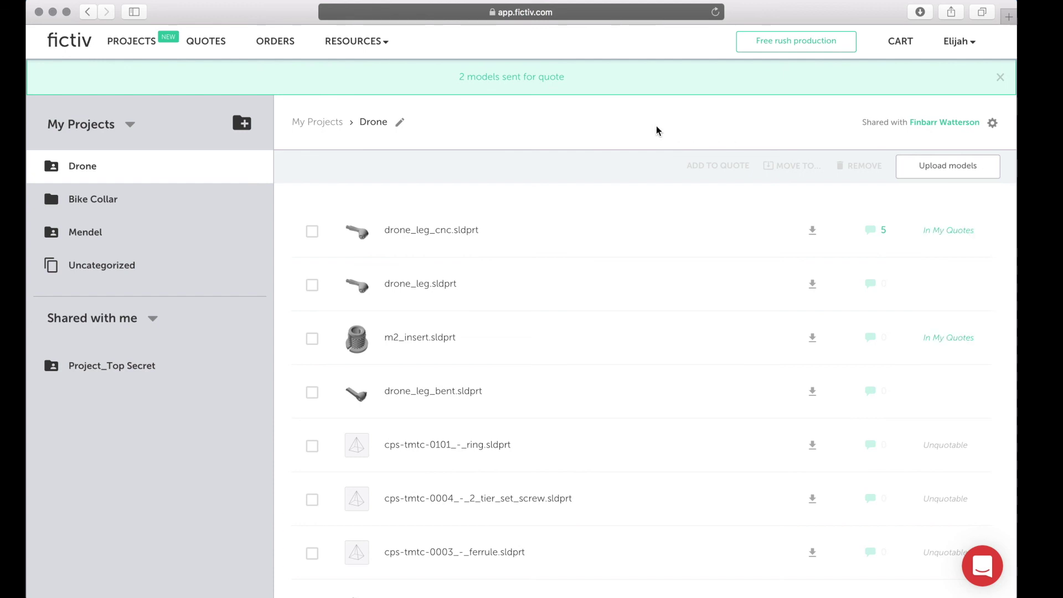
{"action": "left_click", "coordinate": [215, 44]}
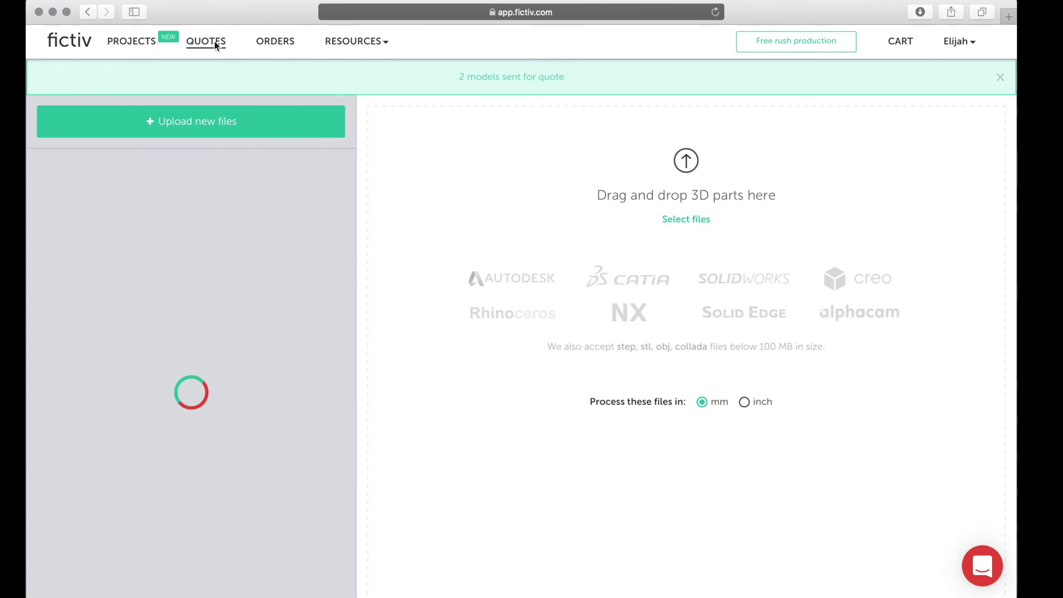